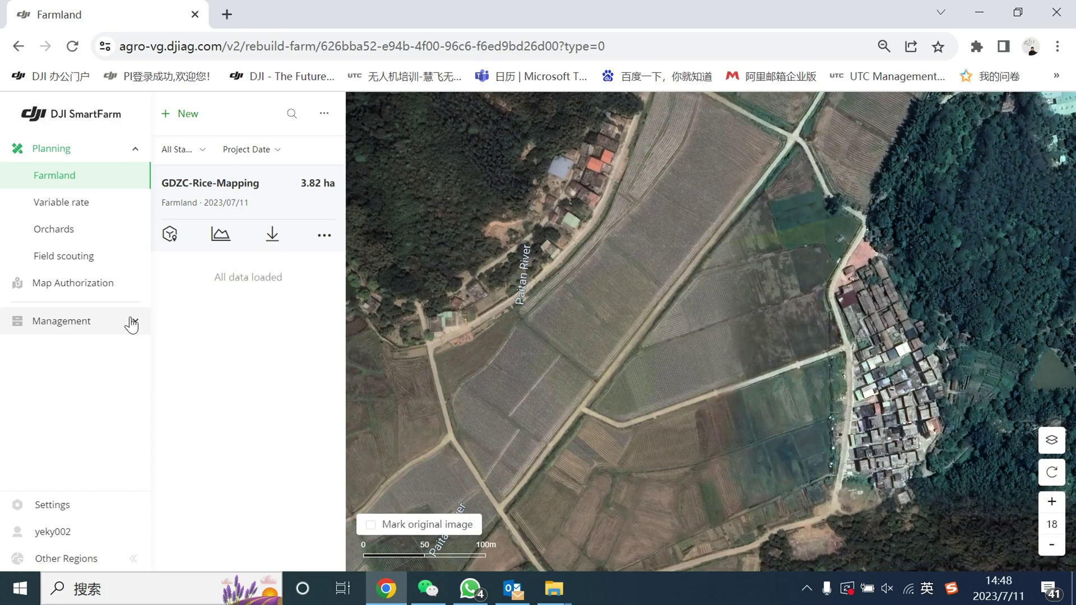
# - In Media Files, create a new folder named GuangdongZC-Fruittree-Mapping with type Orchards
pyautogui.click(133, 322)
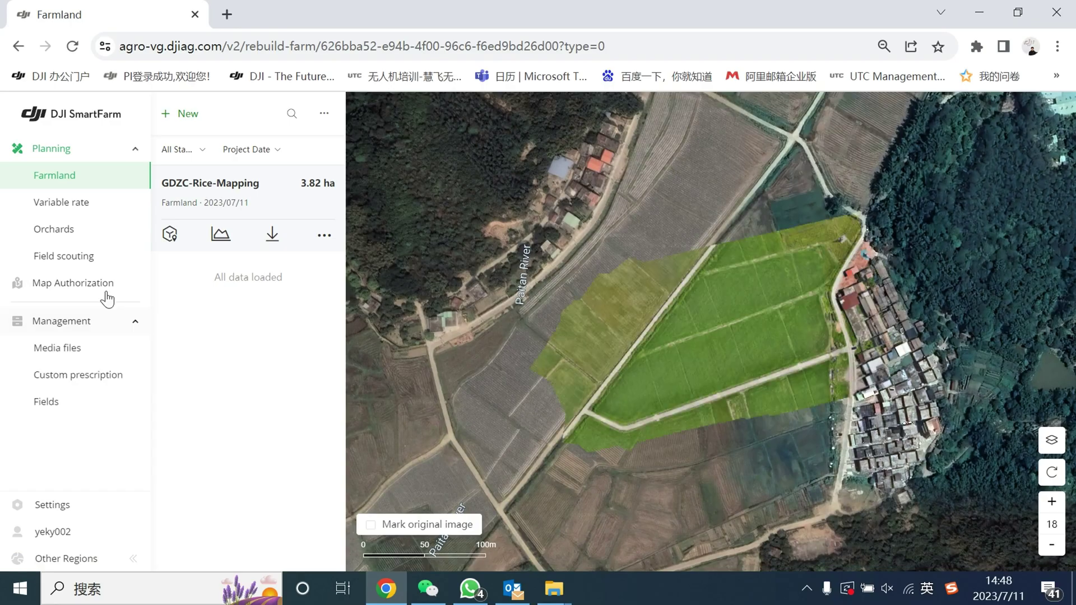
pyautogui.click(95, 348)
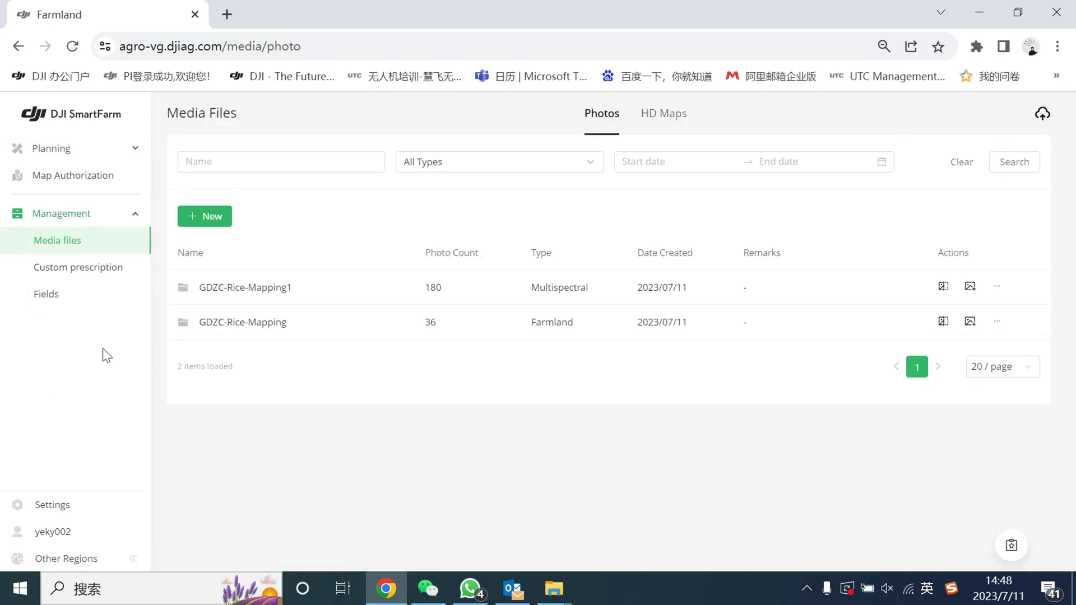
pyautogui.click(213, 219)
pyautogui.click(420, 250)
pyautogui.write('GuangdongZC-Fruittree-Mapping')
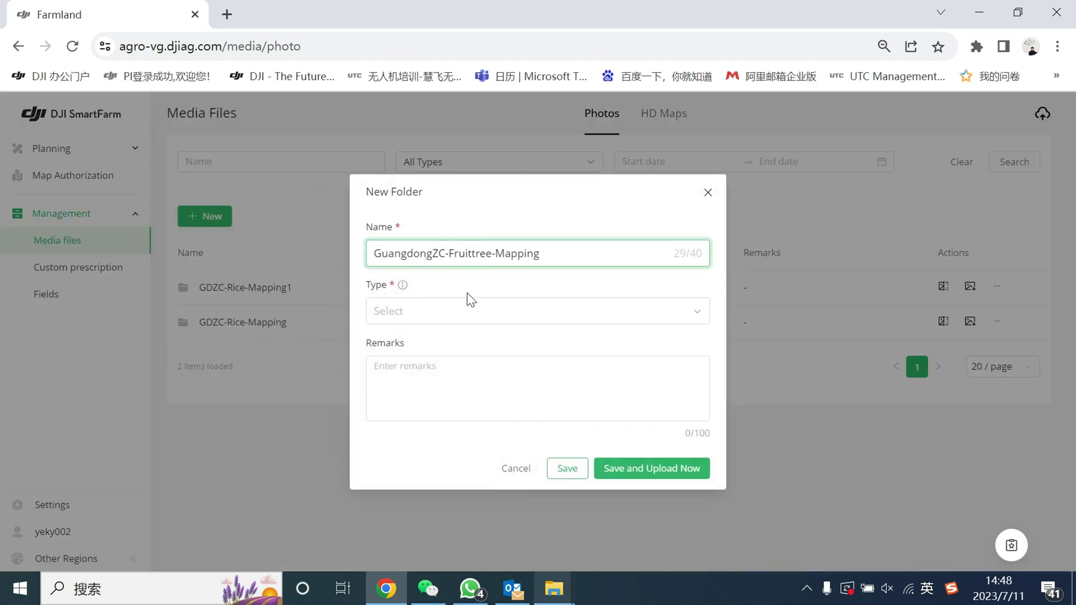
pyautogui.click(471, 324)
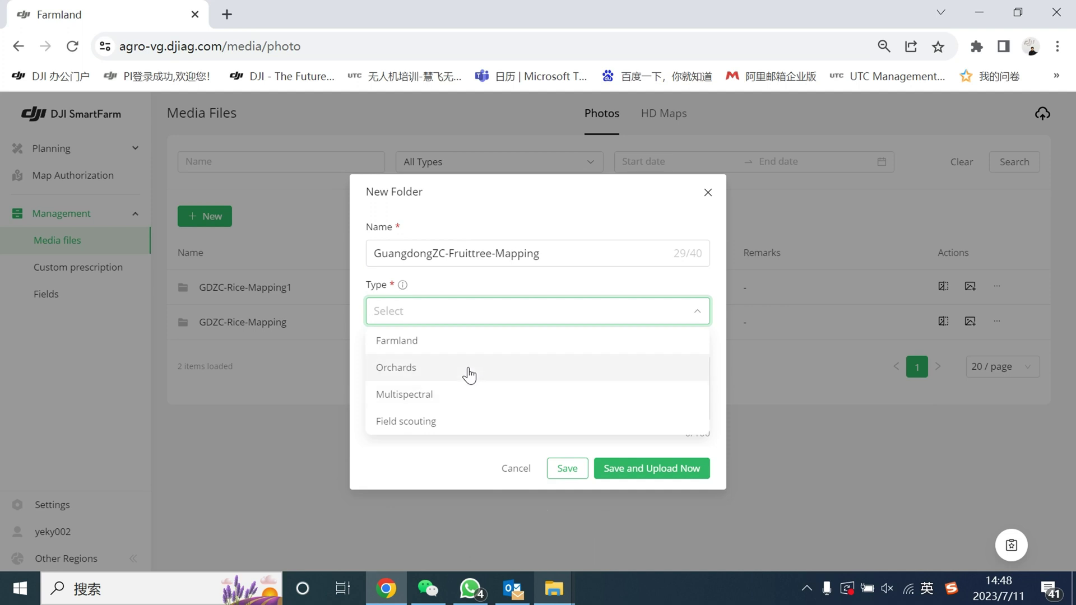
pyautogui.click(469, 372)
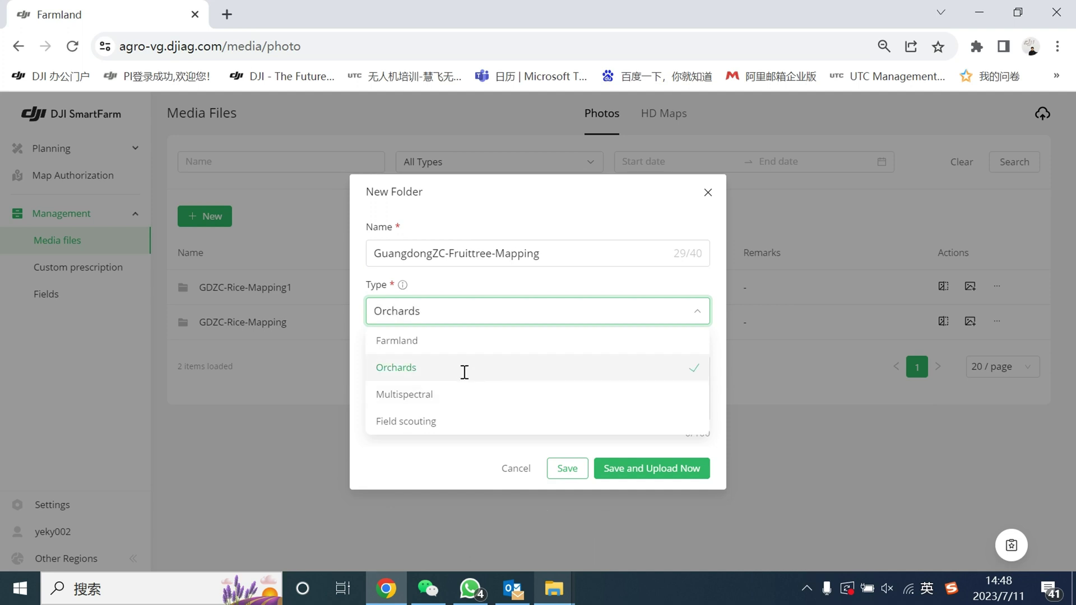
# - Save the folder and choose the fruit-tree photo folder for upload, allowing the browser upload
pyautogui.click(656, 469)
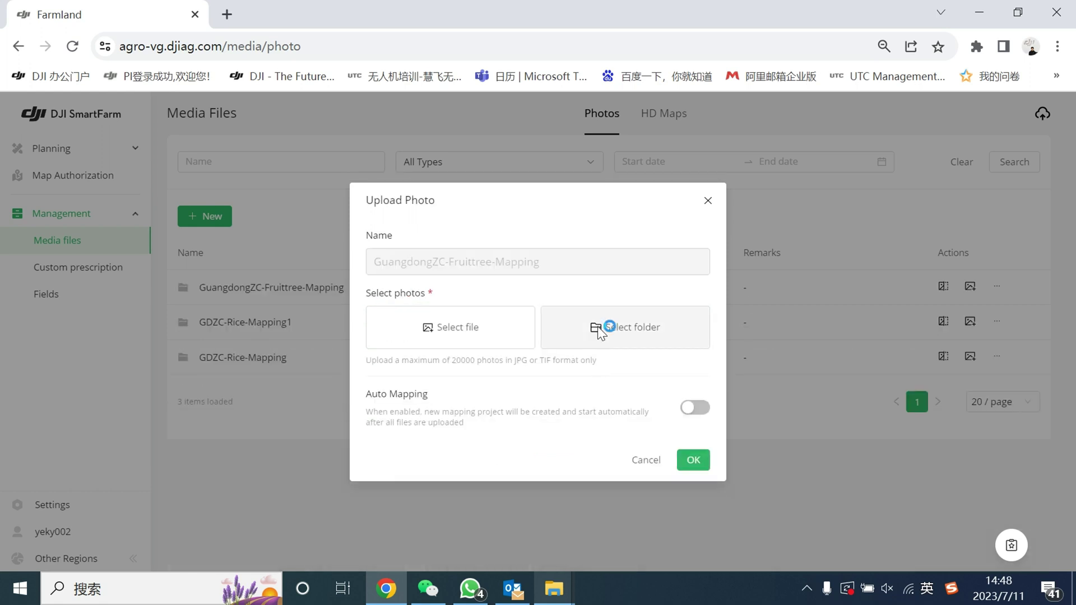
pyautogui.click(600, 331)
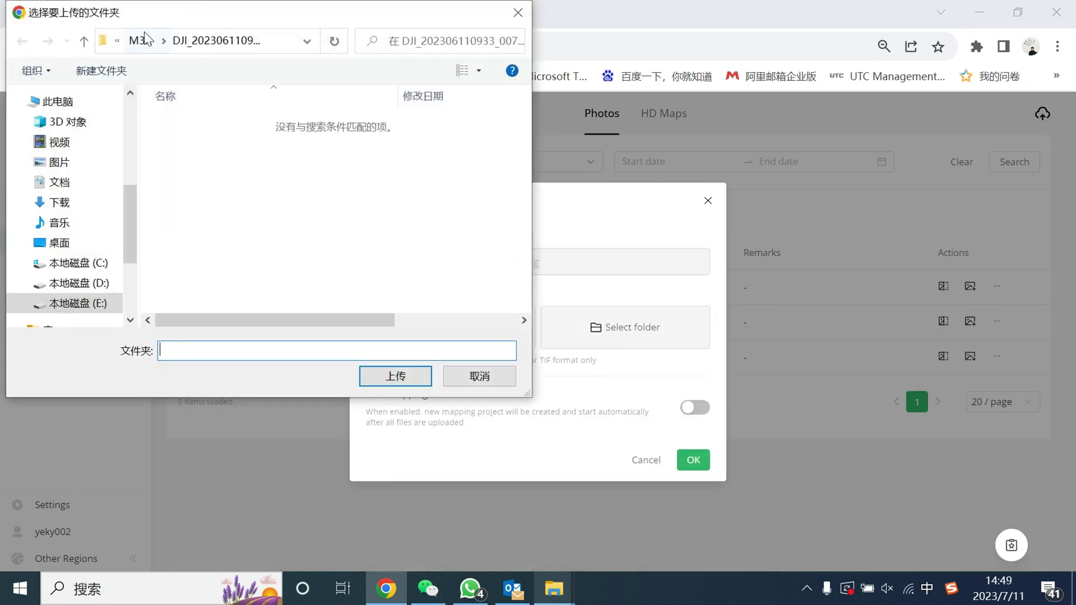
pyautogui.click(141, 42)
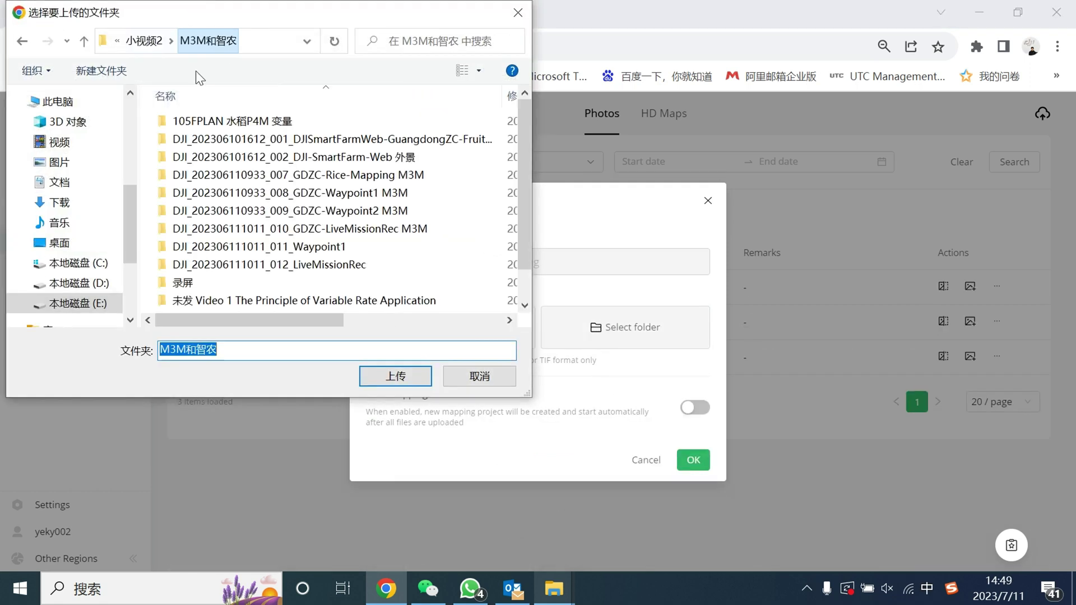
pyautogui.click(399, 144)
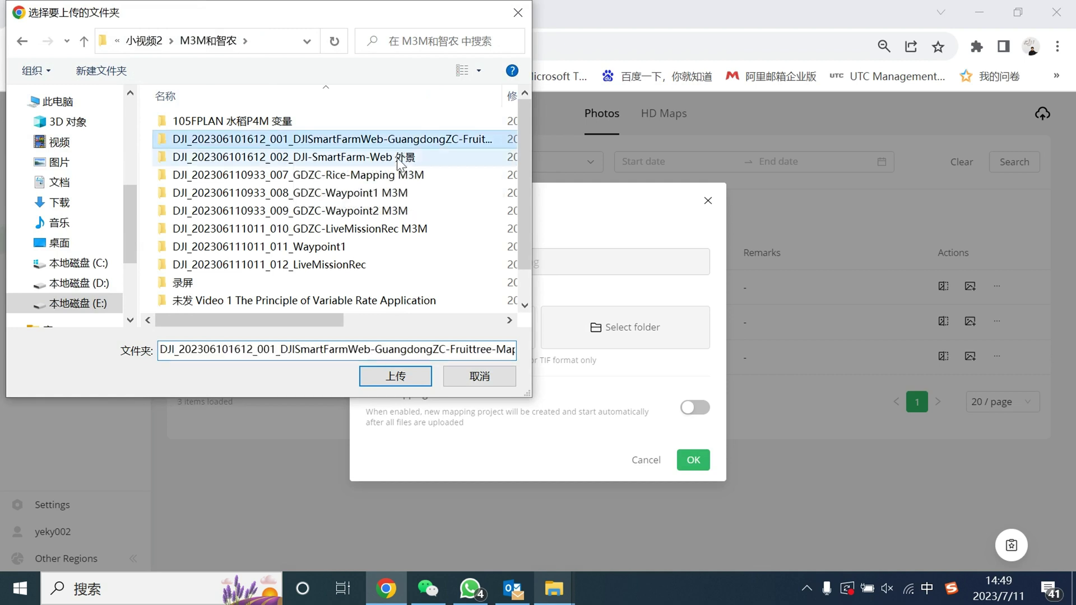
pyautogui.click(412, 379)
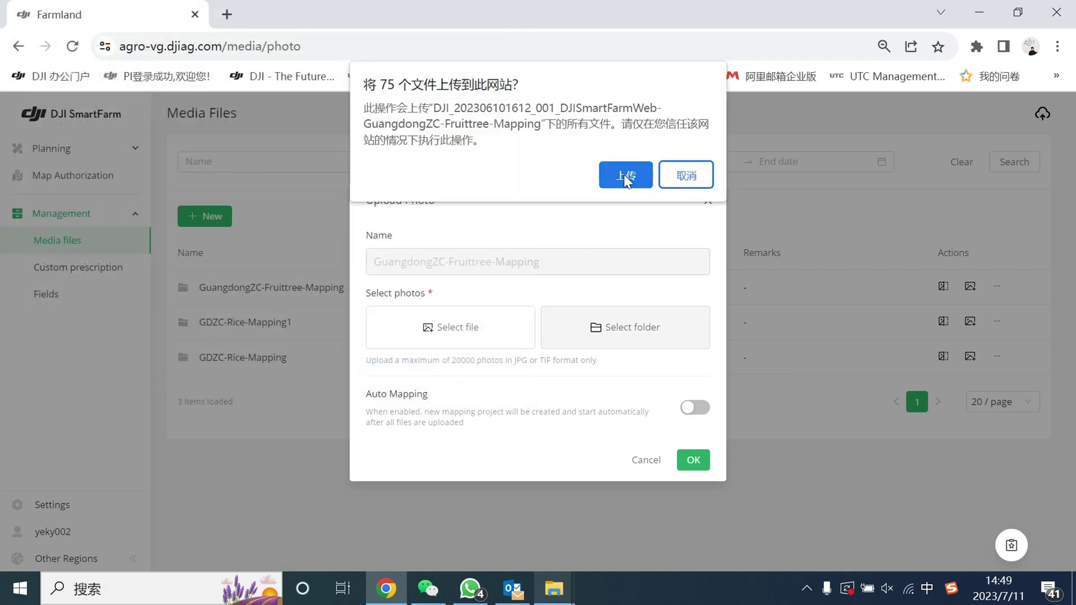
pyautogui.click(625, 175)
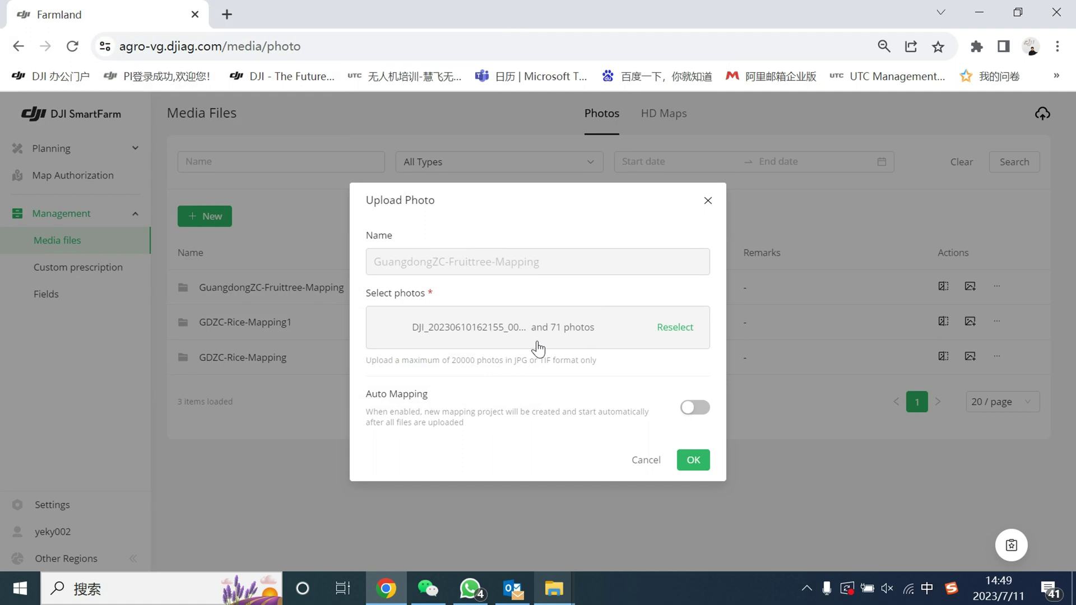
# - Turn on Auto Mapping and keep High (100% quality) resolution
pyautogui.click(693, 409)
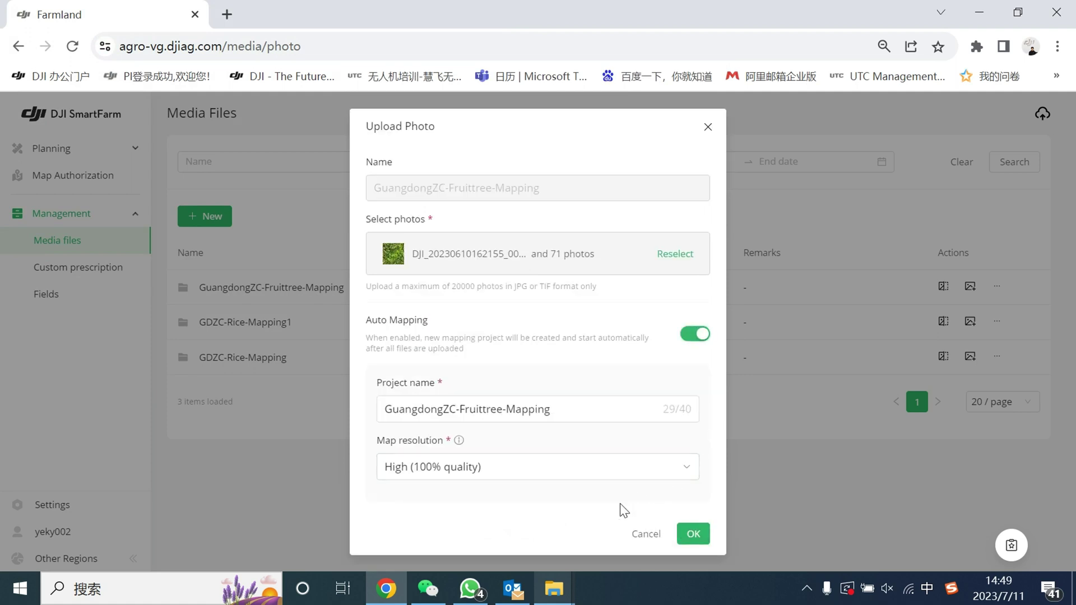
pyautogui.click(620, 469)
pyautogui.click(528, 448)
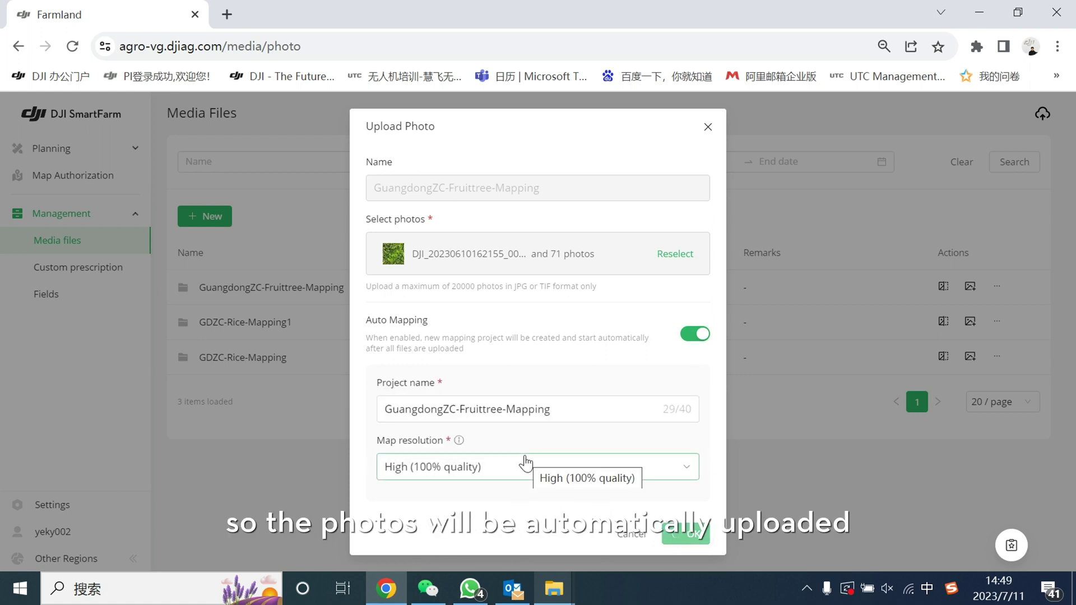
# - Start the upload and confirm the GuangdongZC-Fruittree-Mapping HD map shows as Complete under HD Maps
pyautogui.press('Return')
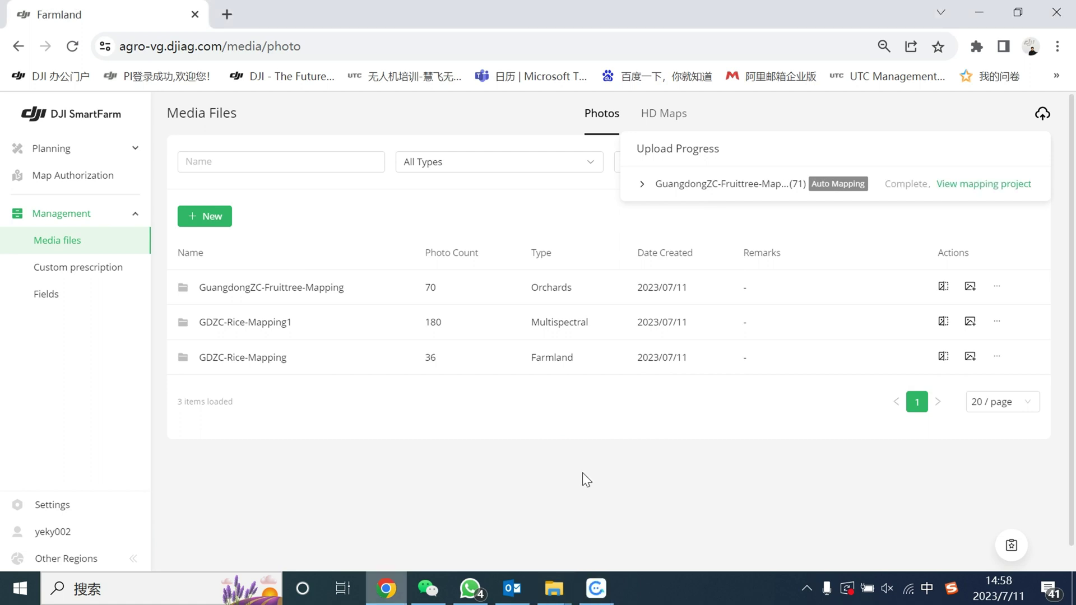
pyautogui.click(665, 115)
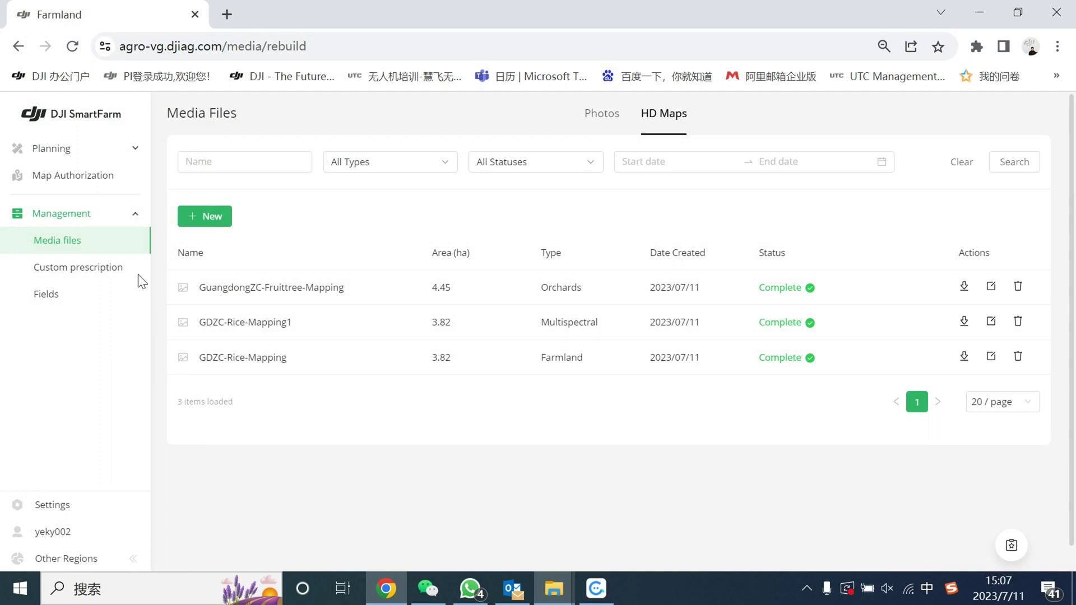
pyautogui.click(132, 149)
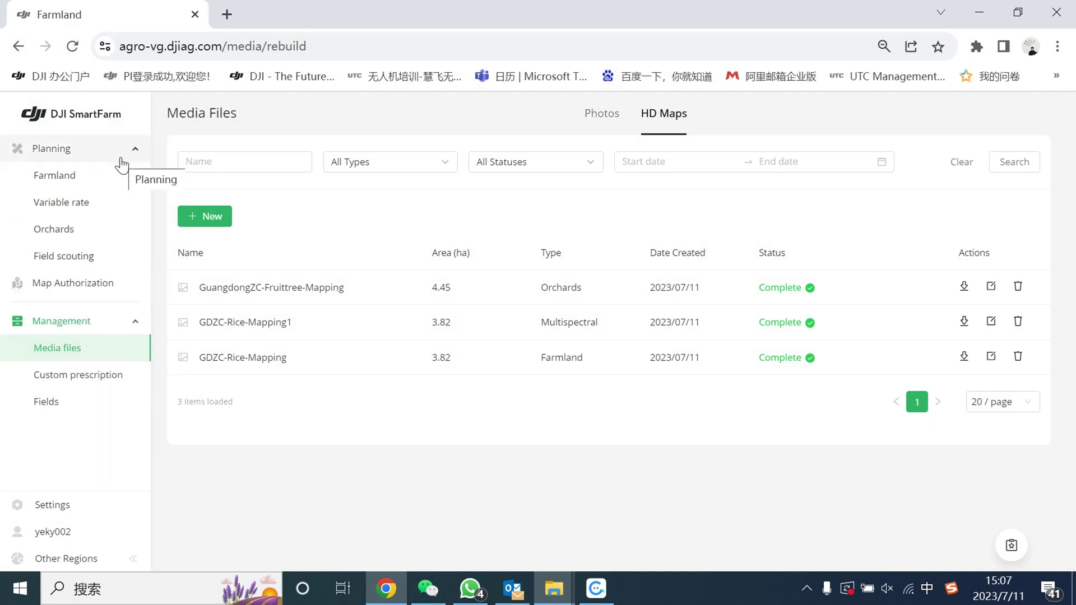
# - Open the GuangdongZC-Fruittree-Mapping orchard map from Planning > Orchards for field planning
pyautogui.click(93, 231)
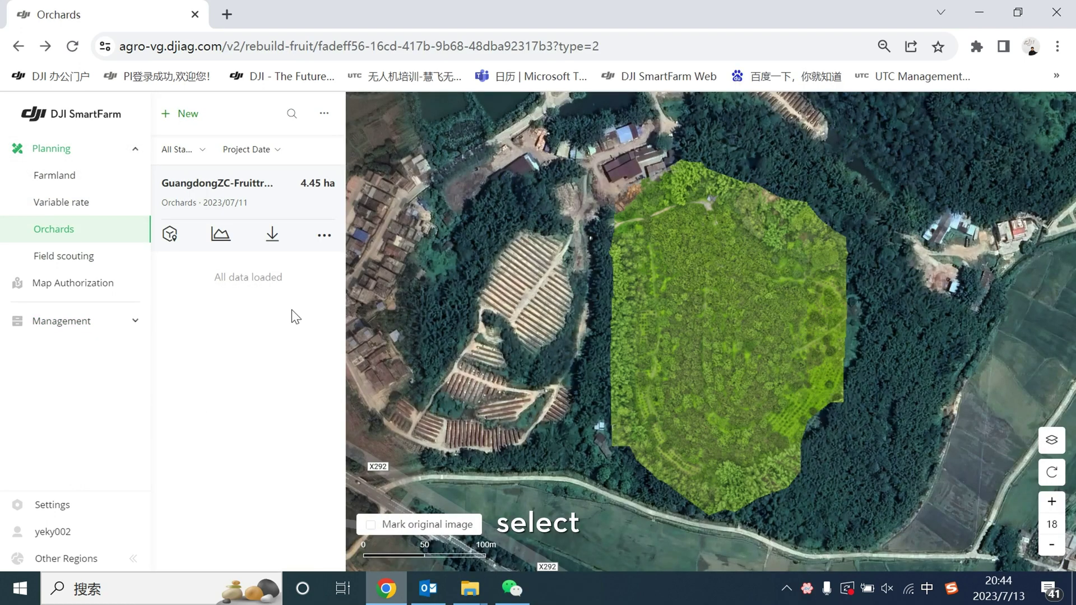
pyautogui.click(171, 236)
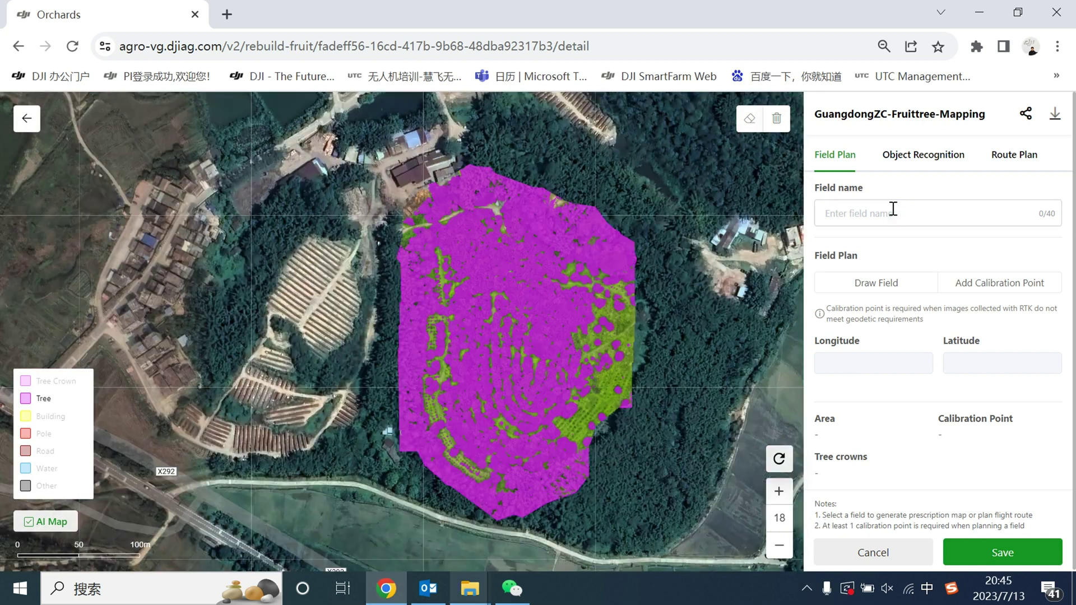
# - Name the field GuangdongZC-Fruit tree and draw its four-corner boundary on the map
pyautogui.click(891, 212)
pyautogui.write('GuangdongZC-Fruittree')
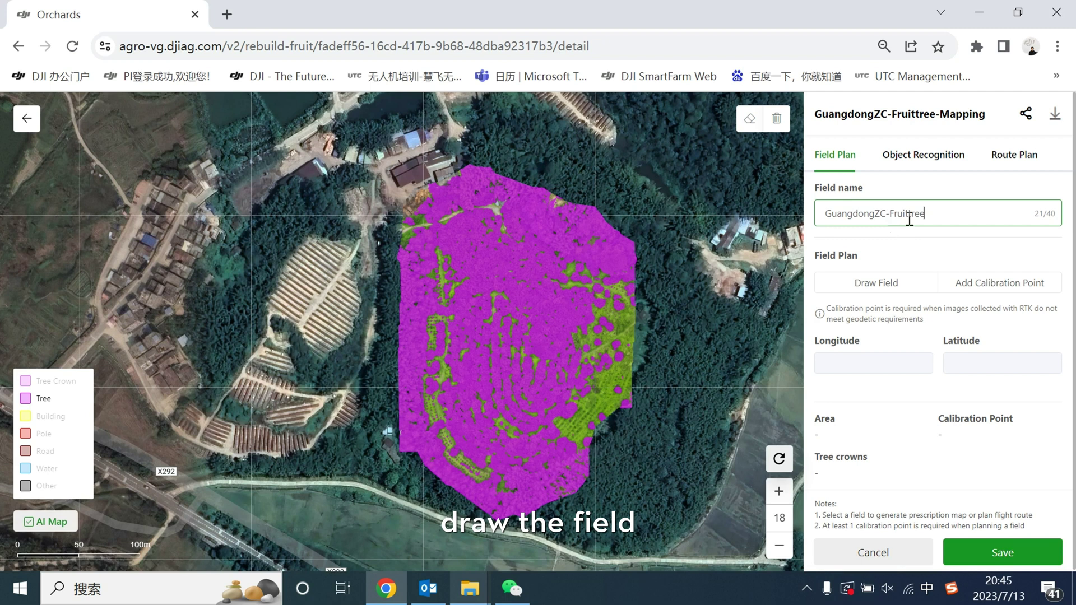
pyautogui.click(908, 214)
pyautogui.click(876, 282)
pyautogui.click(417, 232)
pyautogui.click(595, 226)
pyautogui.click(591, 408)
pyautogui.click(431, 436)
pyautogui.click(416, 232)
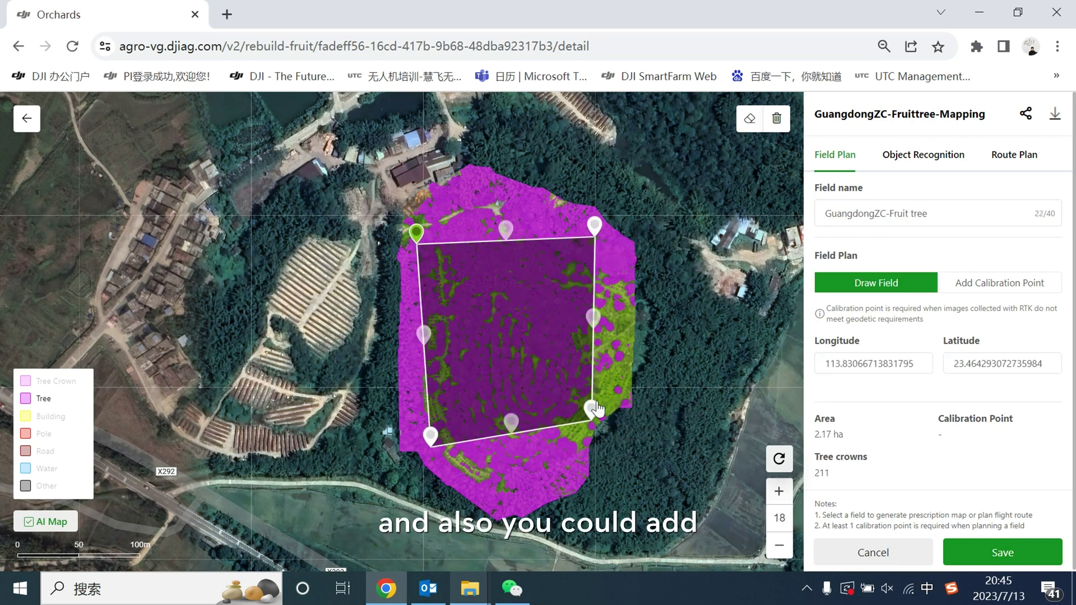
# - Add one calibration point and save the field
pyautogui.click(29, 522)
pyautogui.click(29, 522)
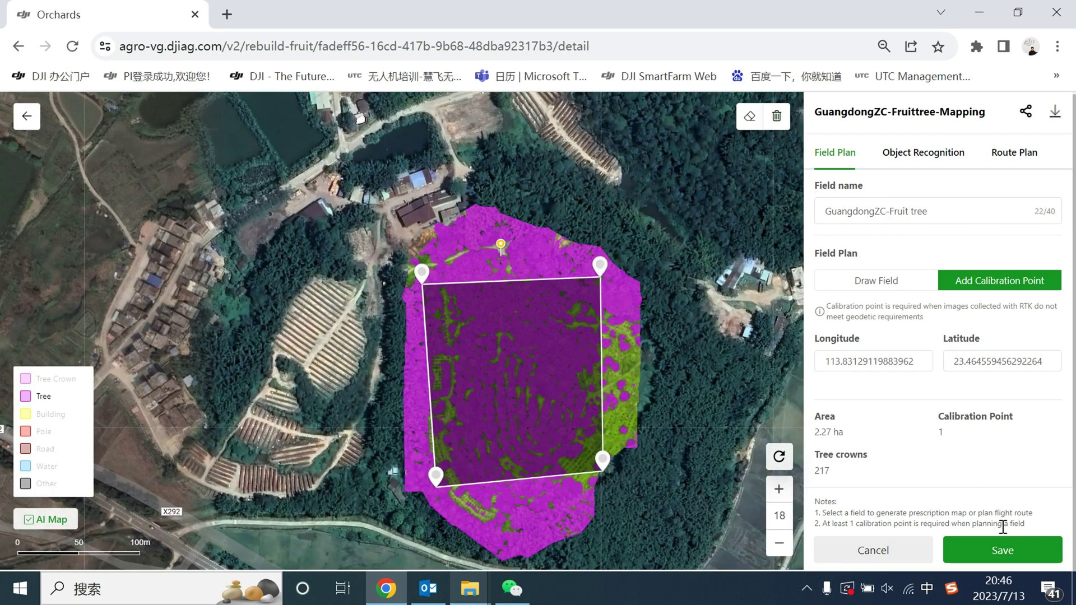
pyautogui.click(1003, 553)
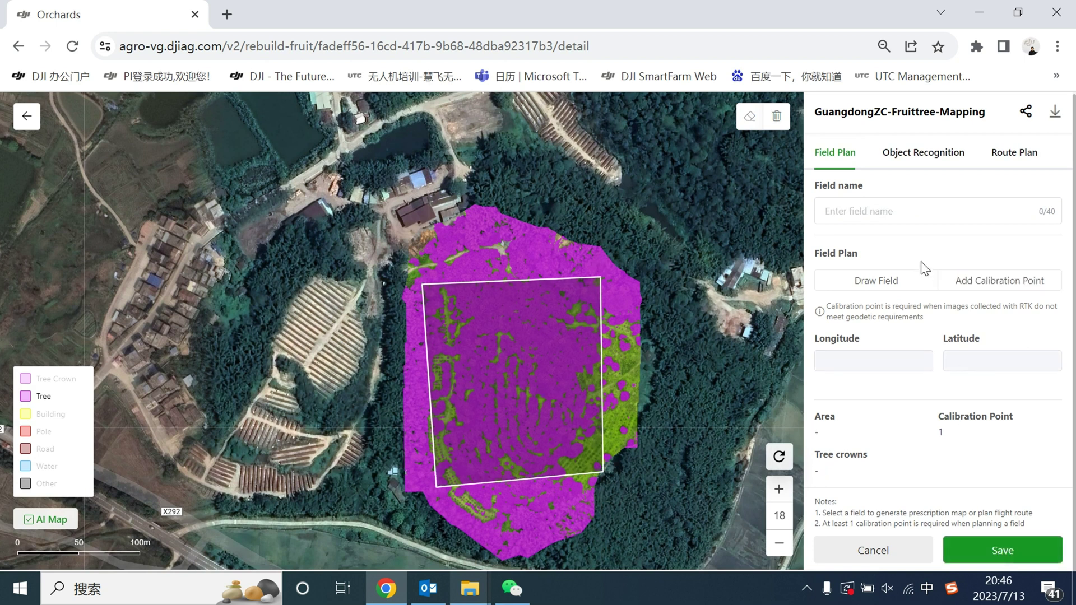
# - In Object Recognition, outline a small Pole area inside the orchard
pyautogui.click(921, 160)
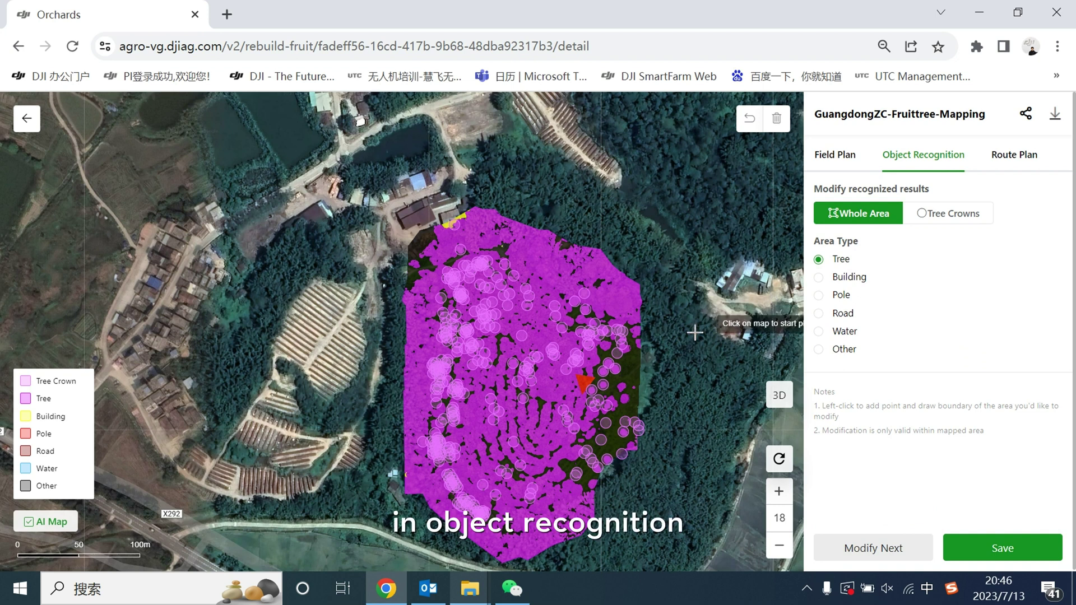
pyautogui.click(819, 294)
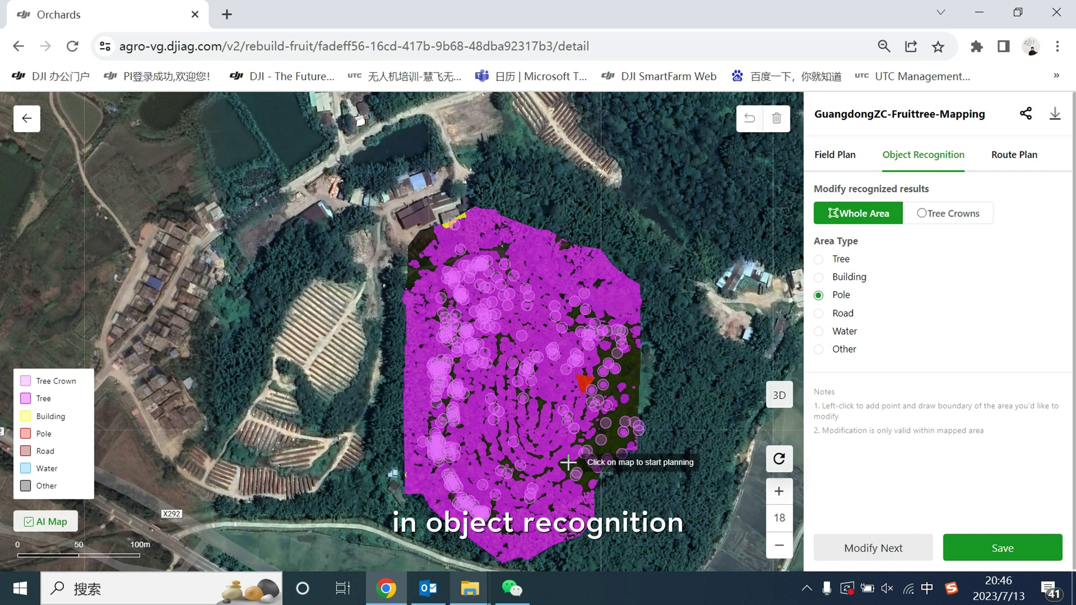
pyautogui.click(509, 465)
pyautogui.click(509, 464)
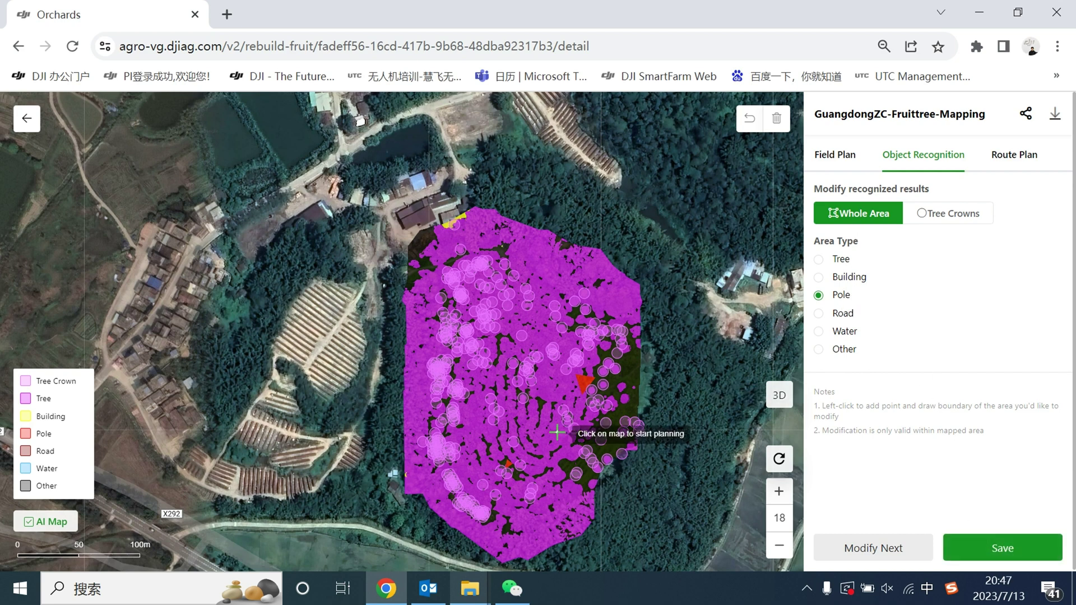
# - Add a missing tree crown to the map
pyautogui.scroll(1, 556, 432)
pyautogui.scroll(-1, 556, 432)
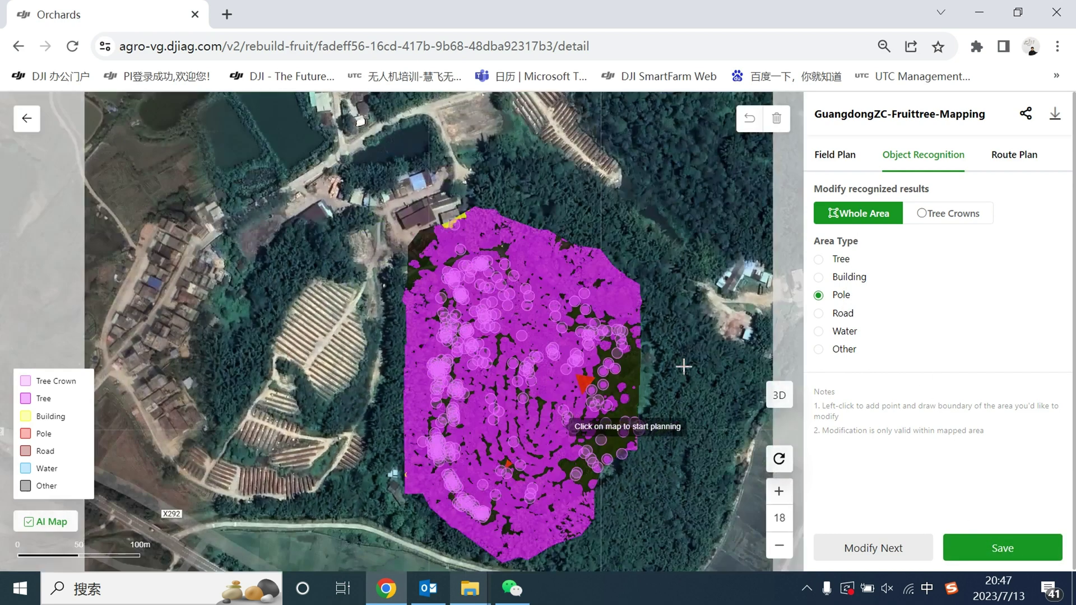
pyautogui.click(958, 220)
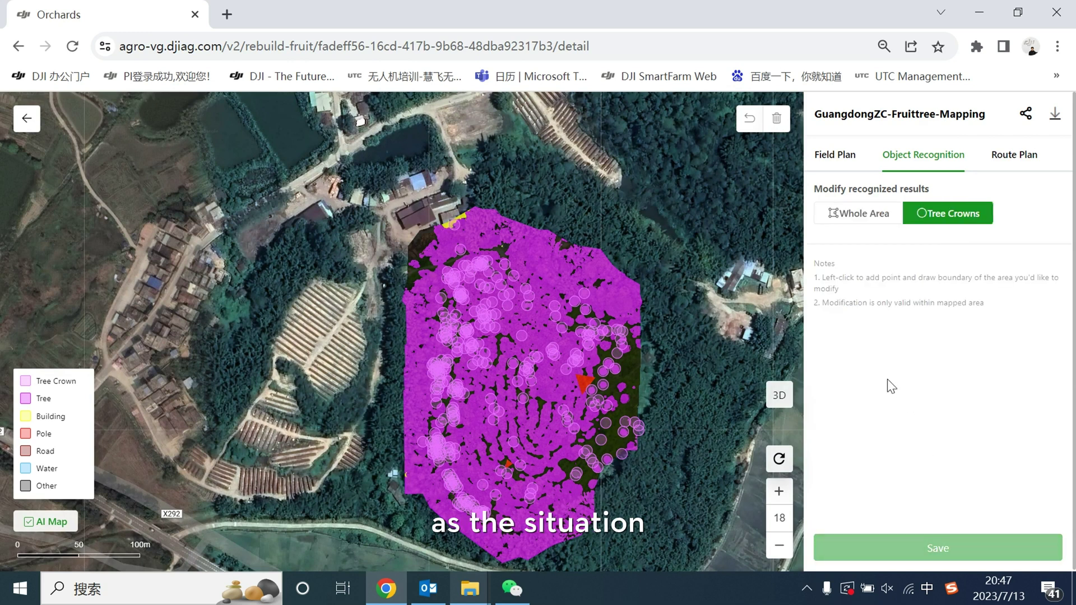
pyautogui.click(602, 365)
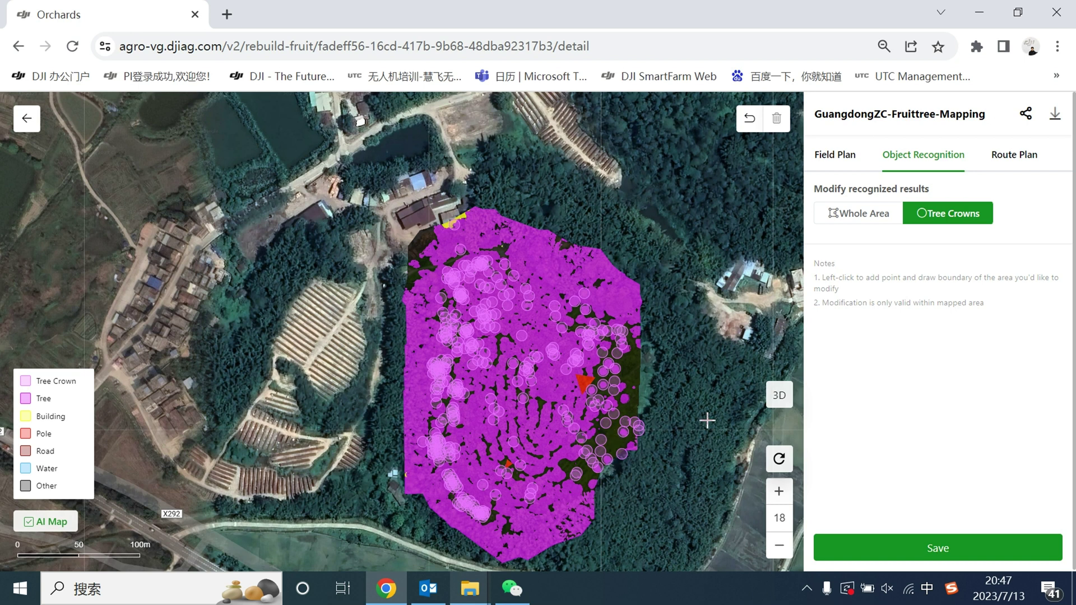
# - Save the recognition corrections and set an Auto route with Standard spraying
pyautogui.click(824, 547)
pyautogui.click(1009, 160)
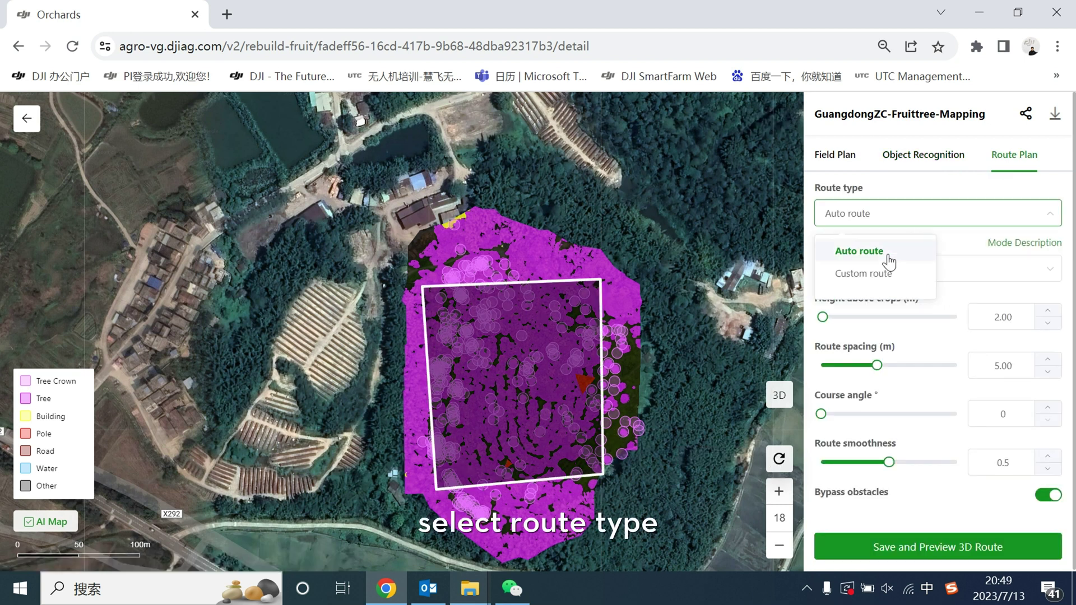
pyautogui.click(953, 247)
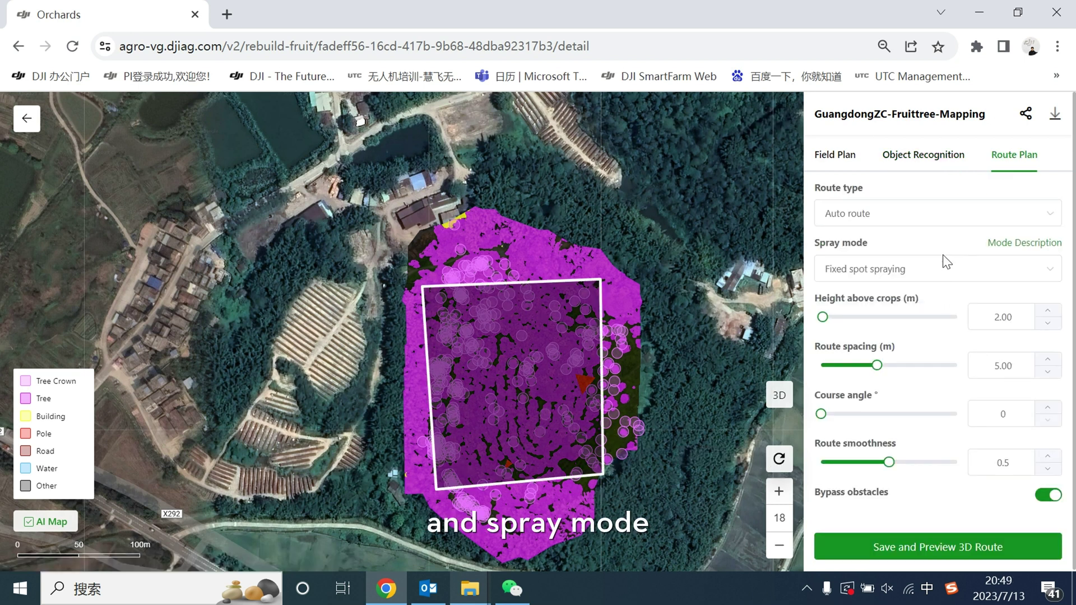
pyautogui.click(907, 276)
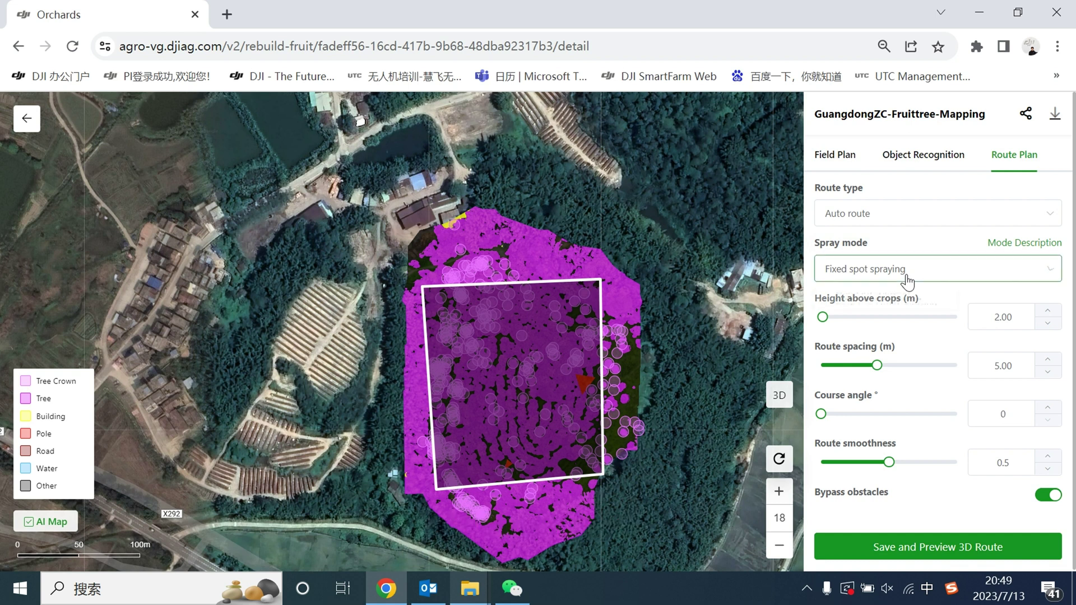
pyautogui.click(921, 306)
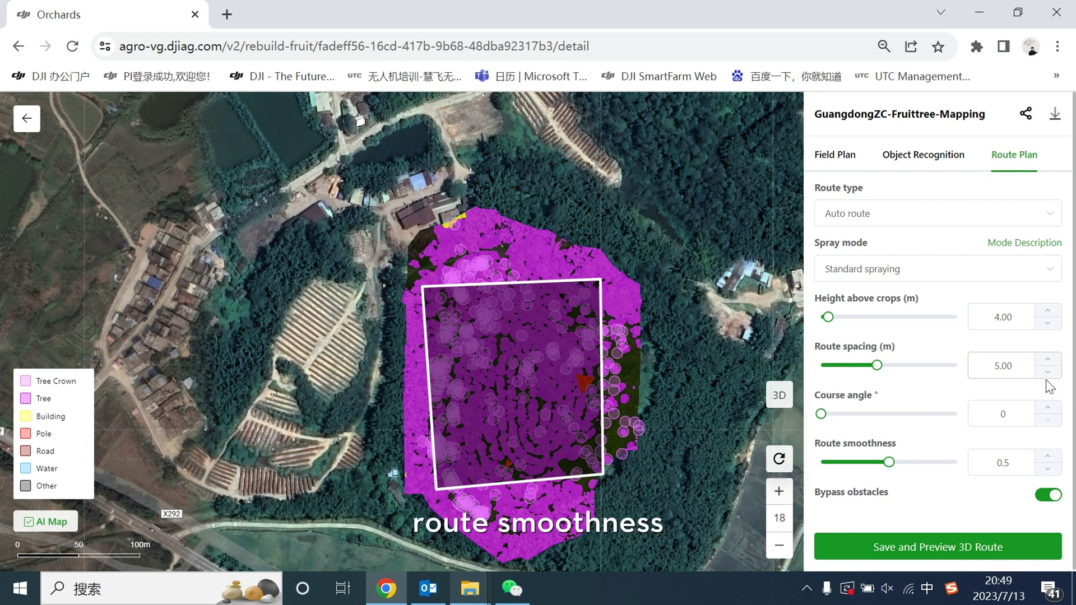
# - Set route smoothness to 1.0 and save to preview the 3D route
pyautogui.moveTo(821, 414)
pyautogui.mouseDown()
pyautogui.moveTo(845, 414)
pyautogui.moveTo(827, 414)
pyautogui.mouseUp()
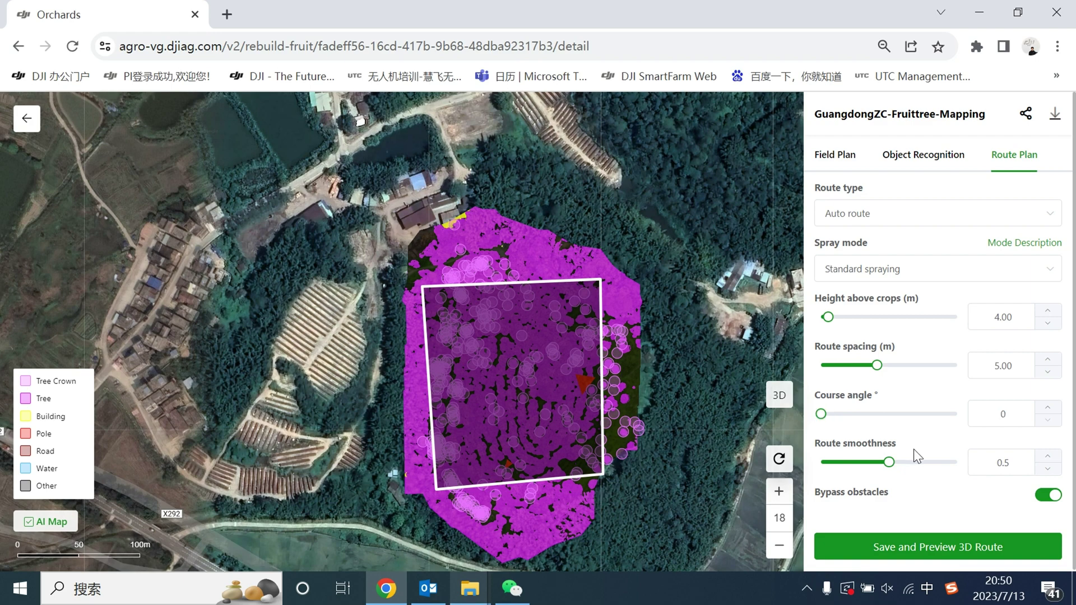
pyautogui.moveTo(889, 462); pyautogui.dragTo(957, 462)
pyautogui.click(942, 548)
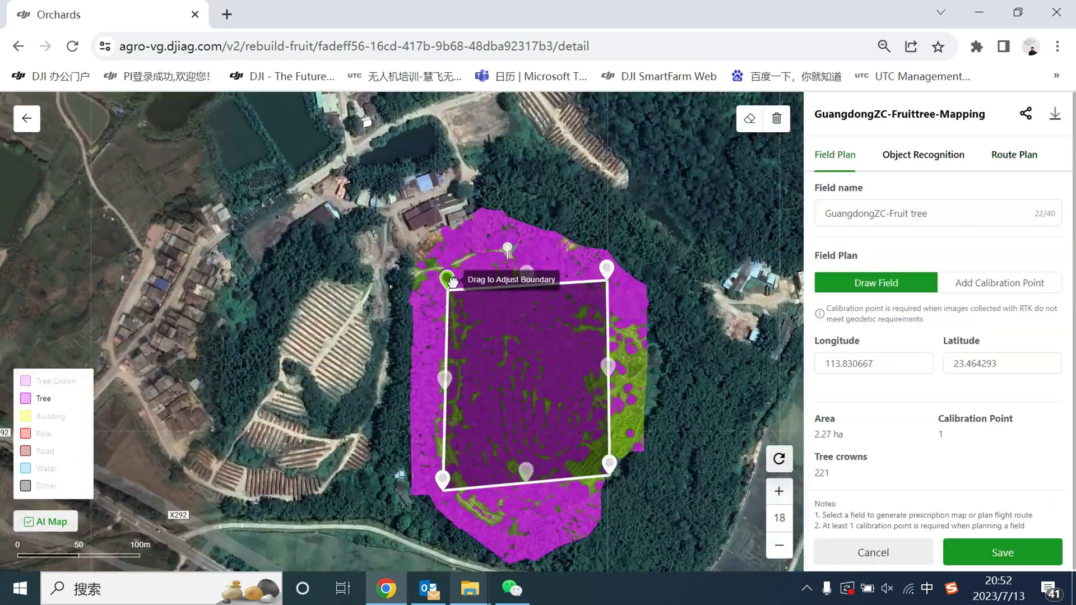
# - Save the field plan, add a four-point Pole area in Object Recognition, and re-preview the 3D route
pyautogui.click(1003, 553)
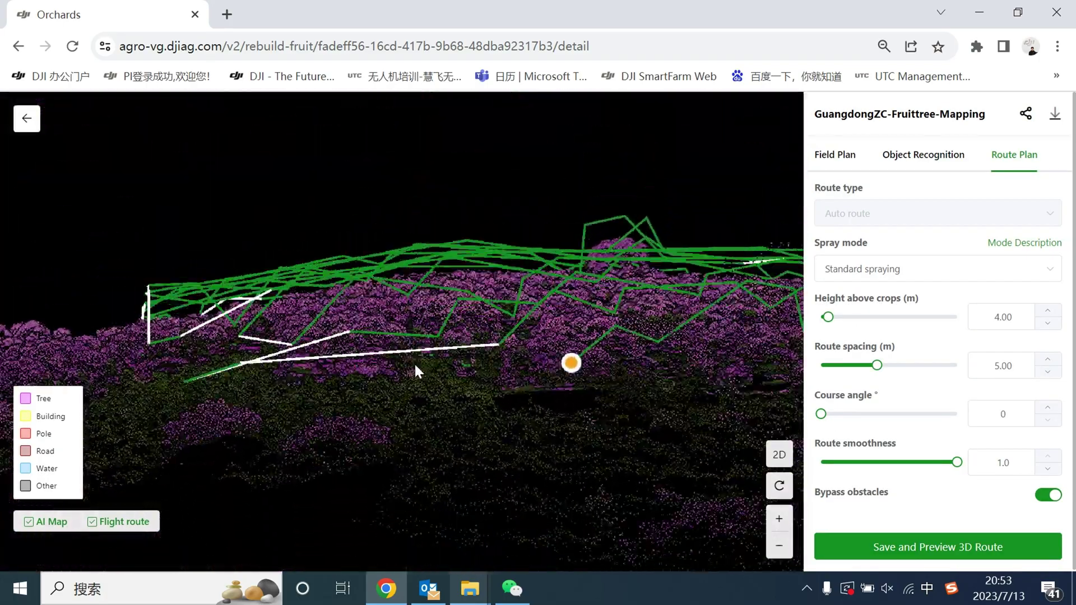
pyautogui.moveTo(414, 362); pyautogui.dragTo(358, 358)
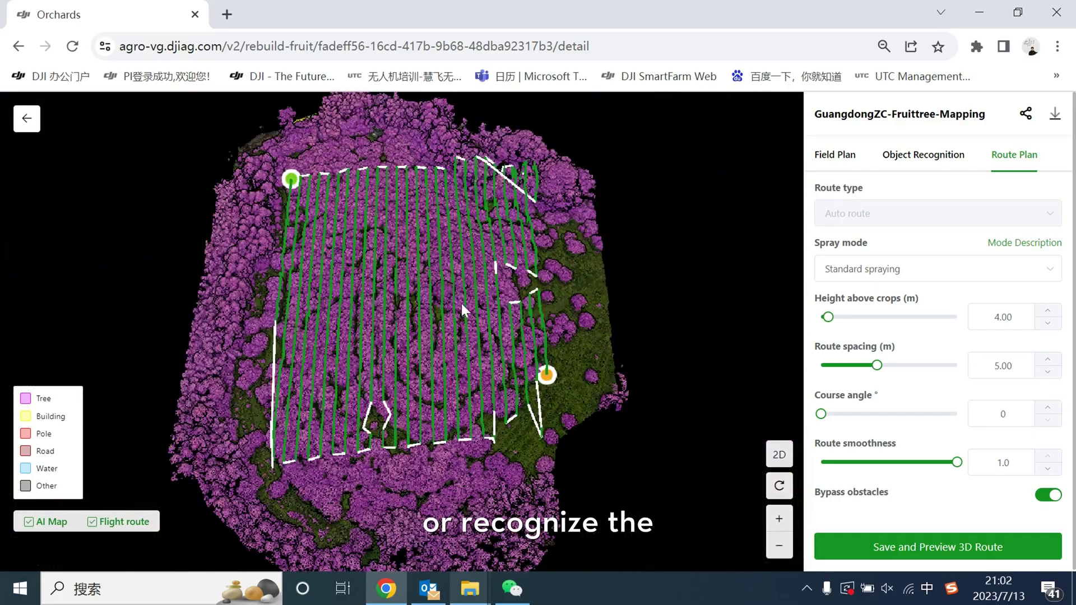
pyautogui.click(903, 156)
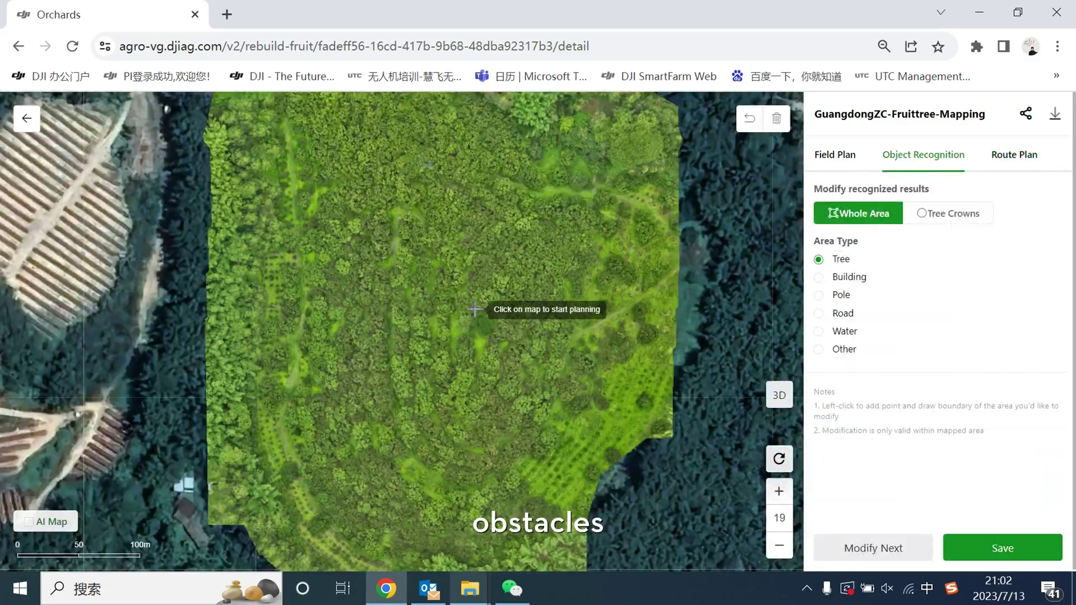
pyautogui.click(841, 295)
pyautogui.click(468, 305)
pyautogui.click(505, 310)
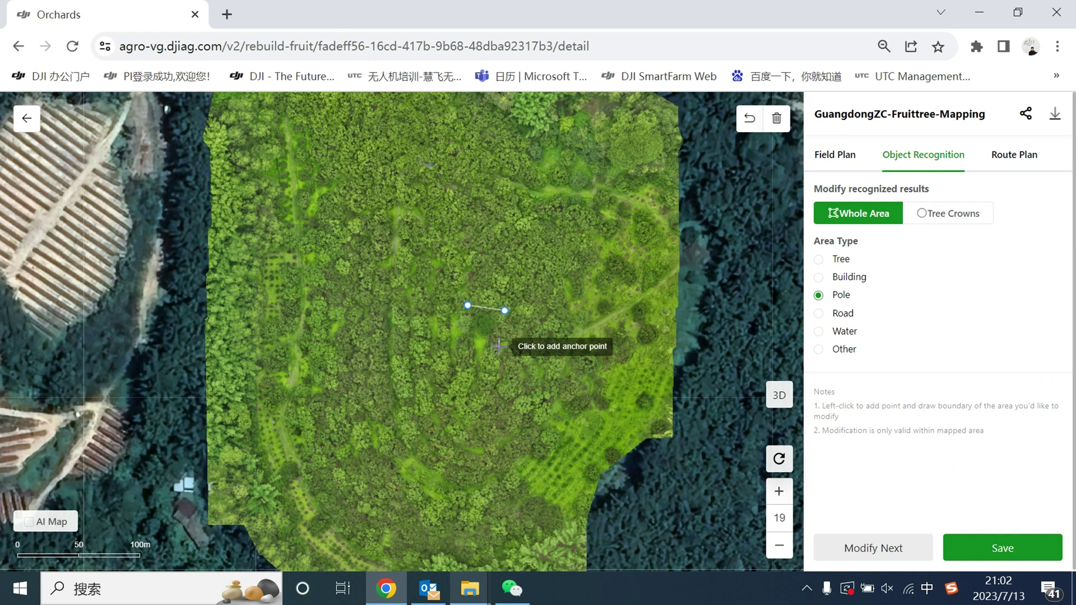
pyautogui.click(499, 349)
pyautogui.click(464, 343)
pyautogui.click(467, 305)
pyautogui.click(997, 547)
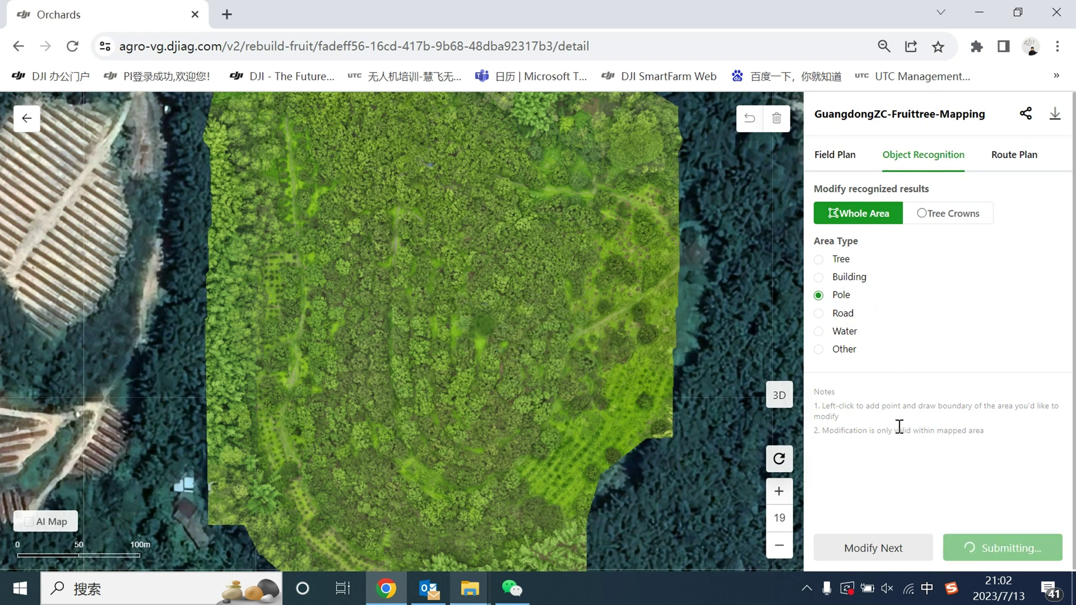
pyautogui.click(926, 538)
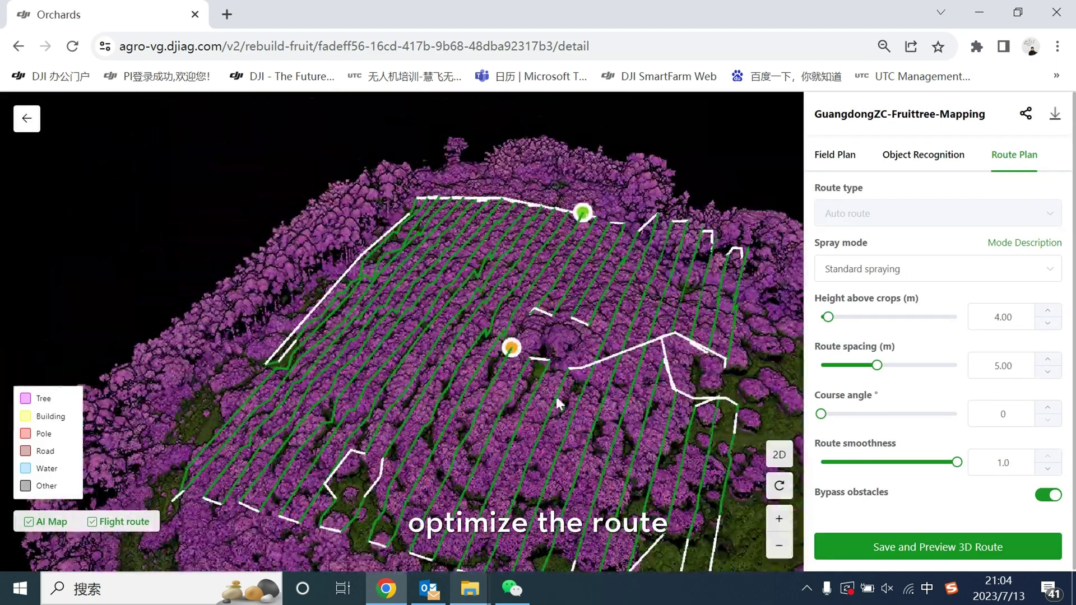
pyautogui.moveTo(557, 401); pyautogui.dragTo(387, 394)
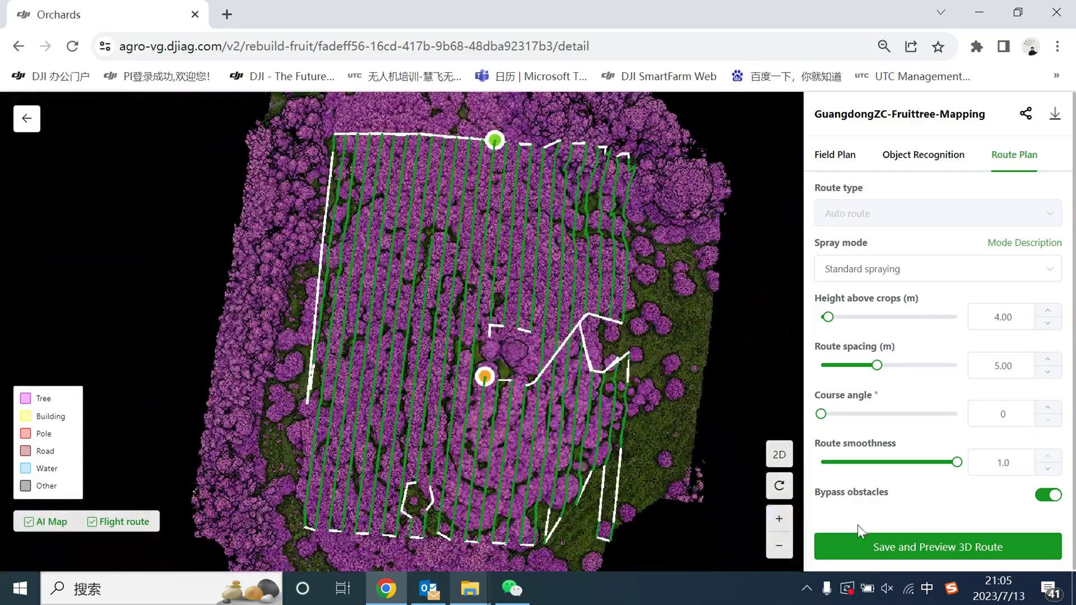
pyautogui.click(1028, 118)
pyautogui.click(524, 365)
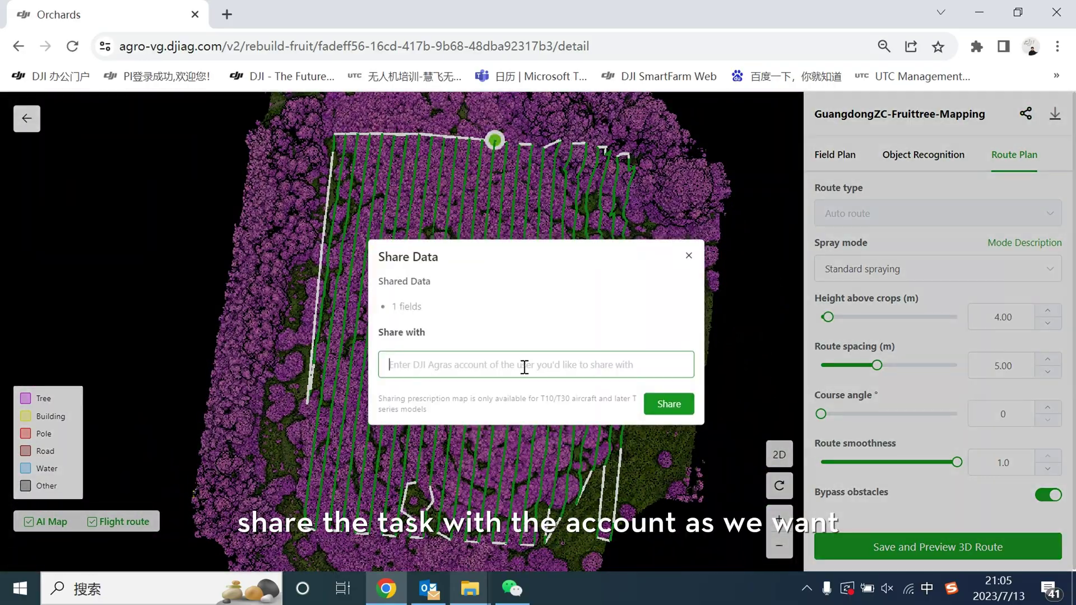
pyautogui.hotkey('ctrl', 'v')
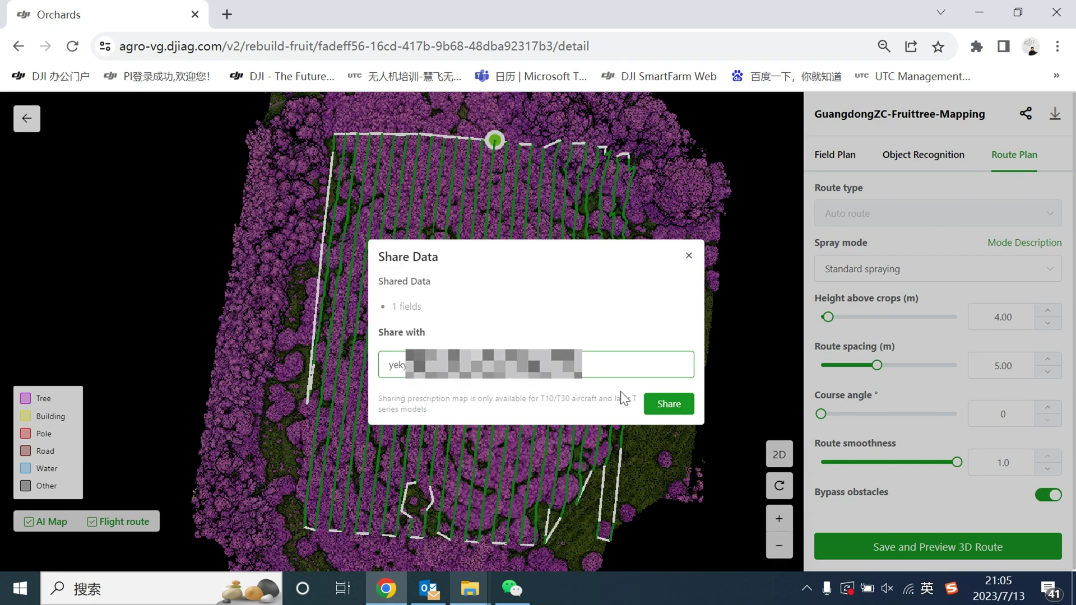
pyautogui.click(661, 404)
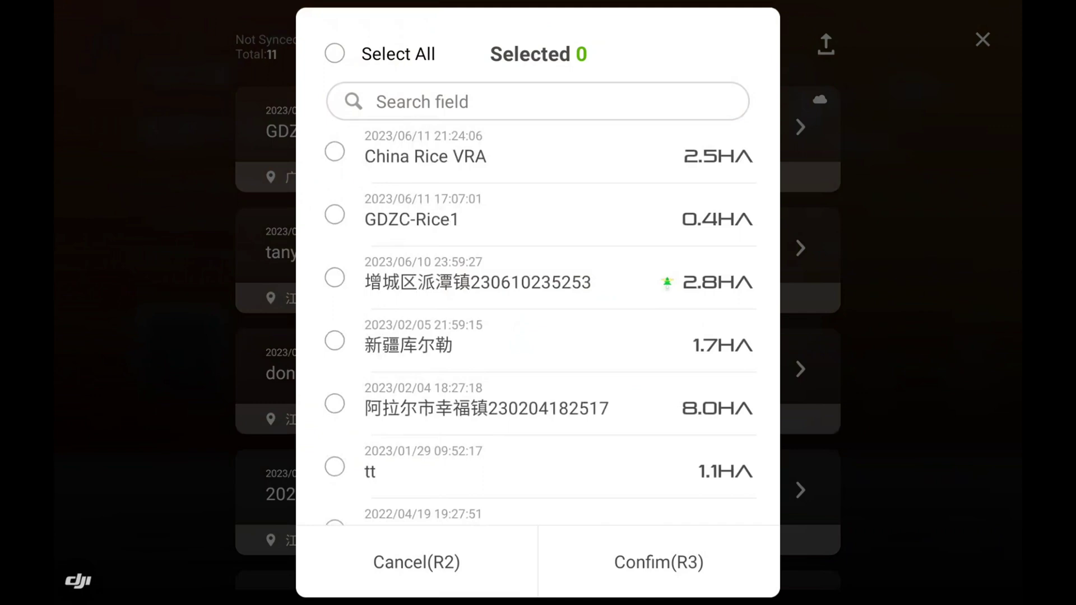
pyautogui.click(335, 278)
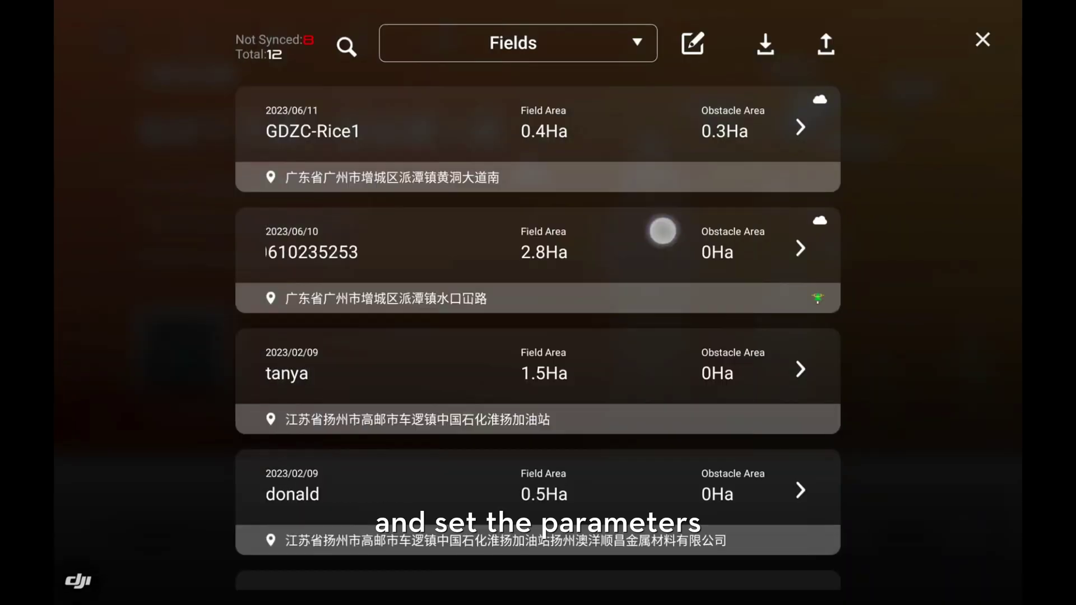